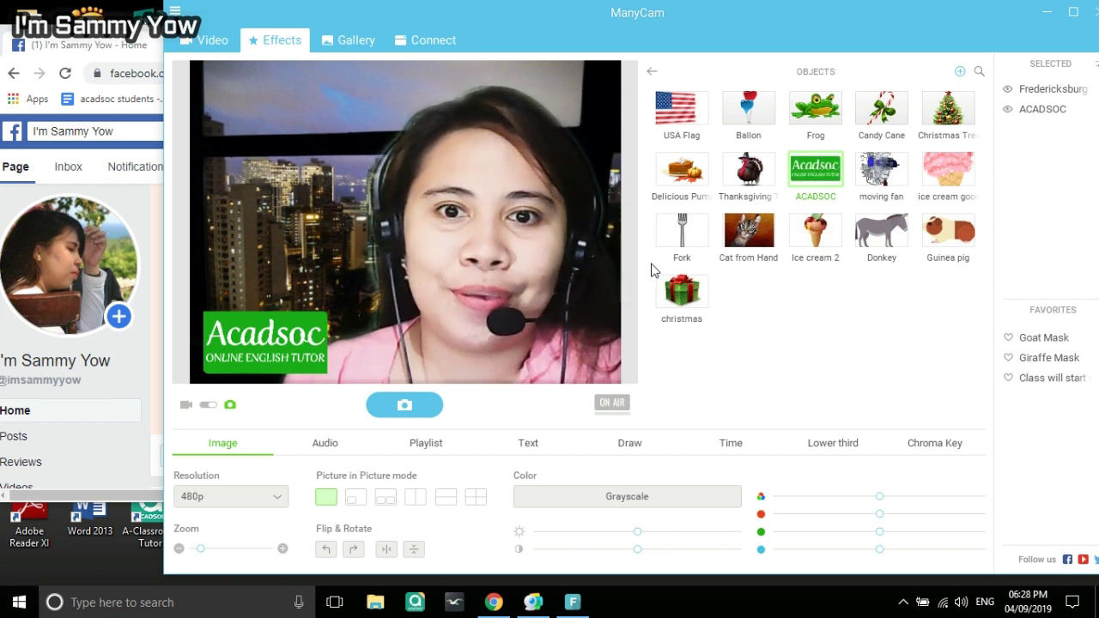
# Drag the ManyCam window further left on the desktop.
pyautogui.moveTo(755, 20); pyautogui.dragTo(689, 27)
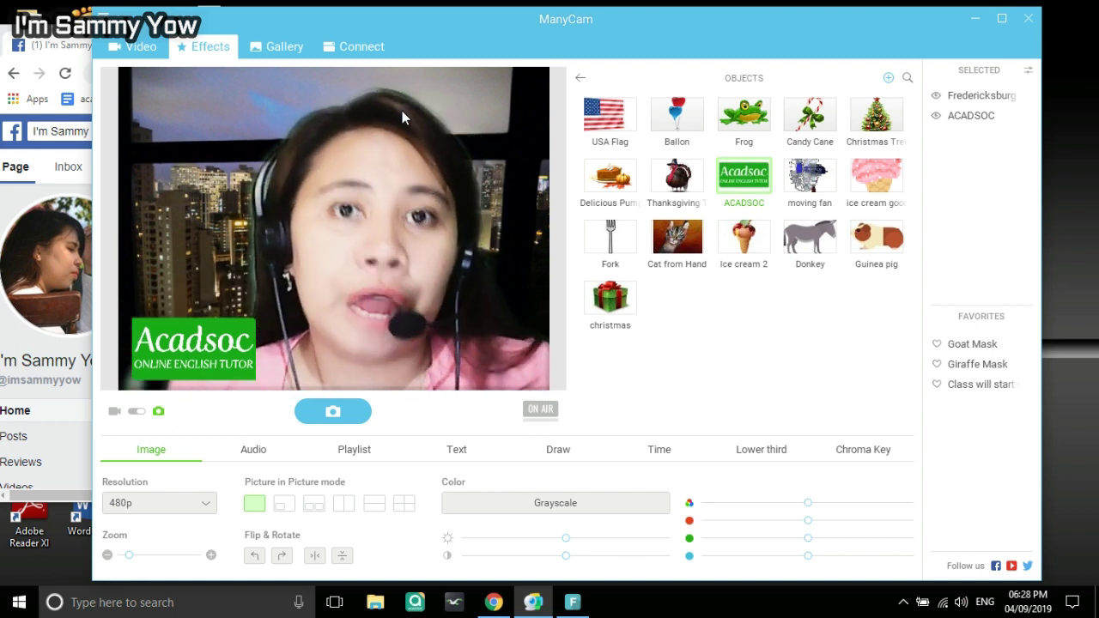
# Show the Text overlay options, leave the ManyCam logo watermark off, and nudge the window left.
pyautogui.click(255, 449)
pyautogui.click(338, 451)
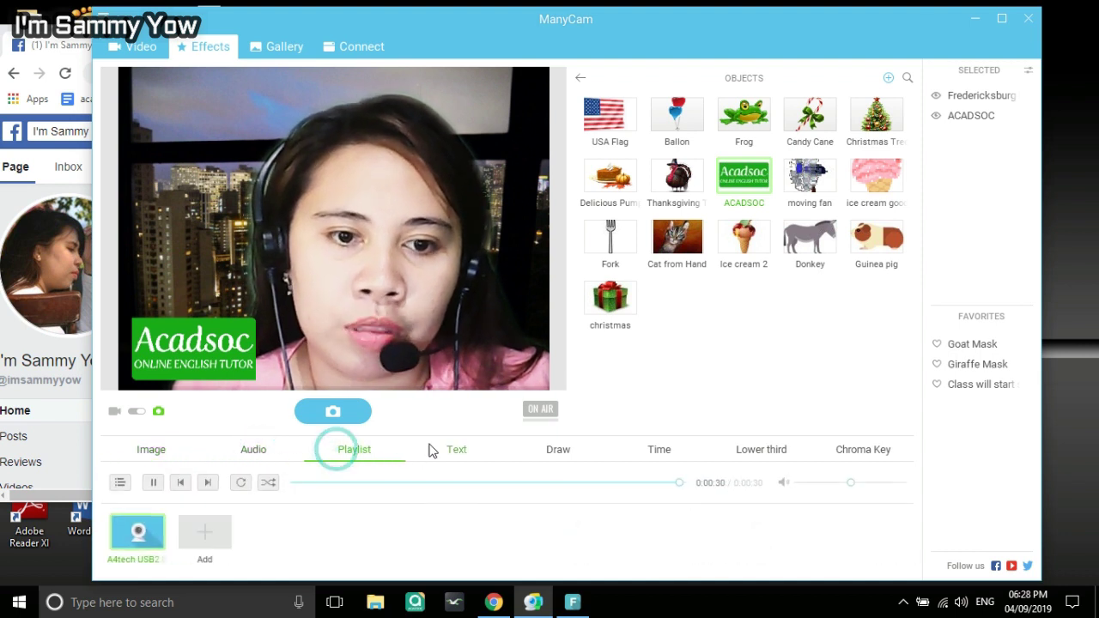
pyautogui.click(449, 449)
pyautogui.click(210, 484)
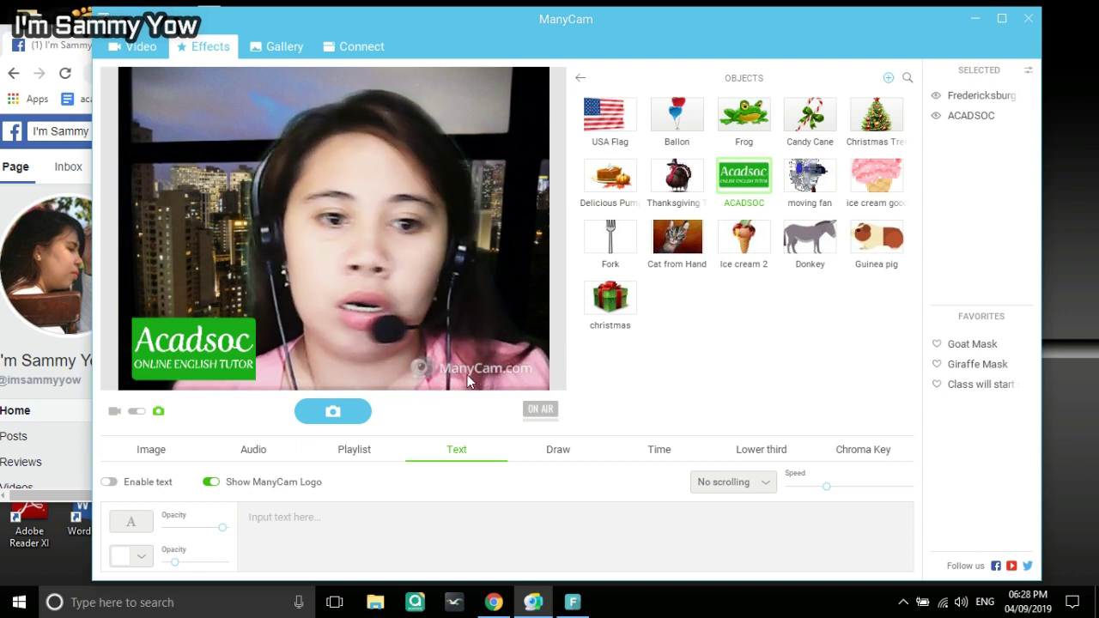
pyautogui.click(209, 483)
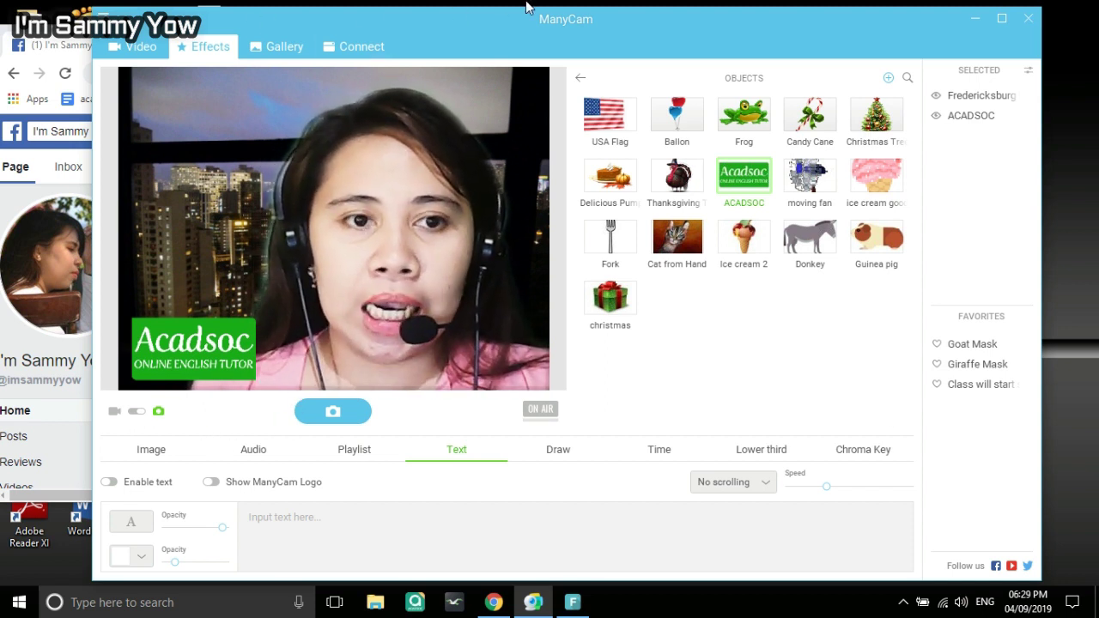
pyautogui.moveTo(527, 7); pyautogui.dragTo(515, 8)
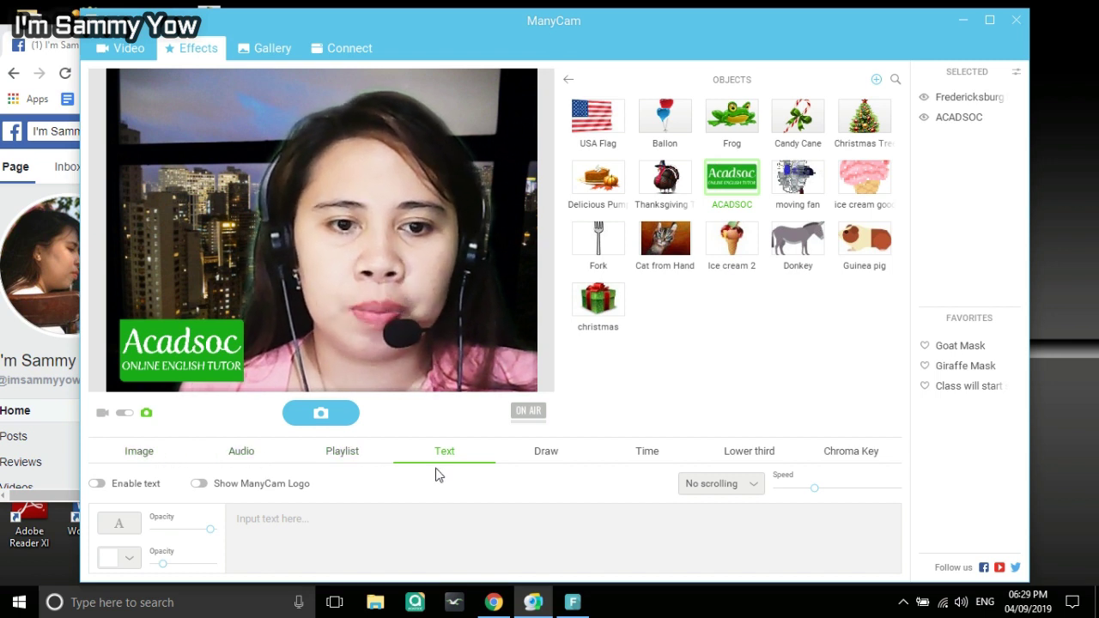
# Reset chroma key to the plain green wall and choose Custom background from the background list.
pyautogui.click(841, 459)
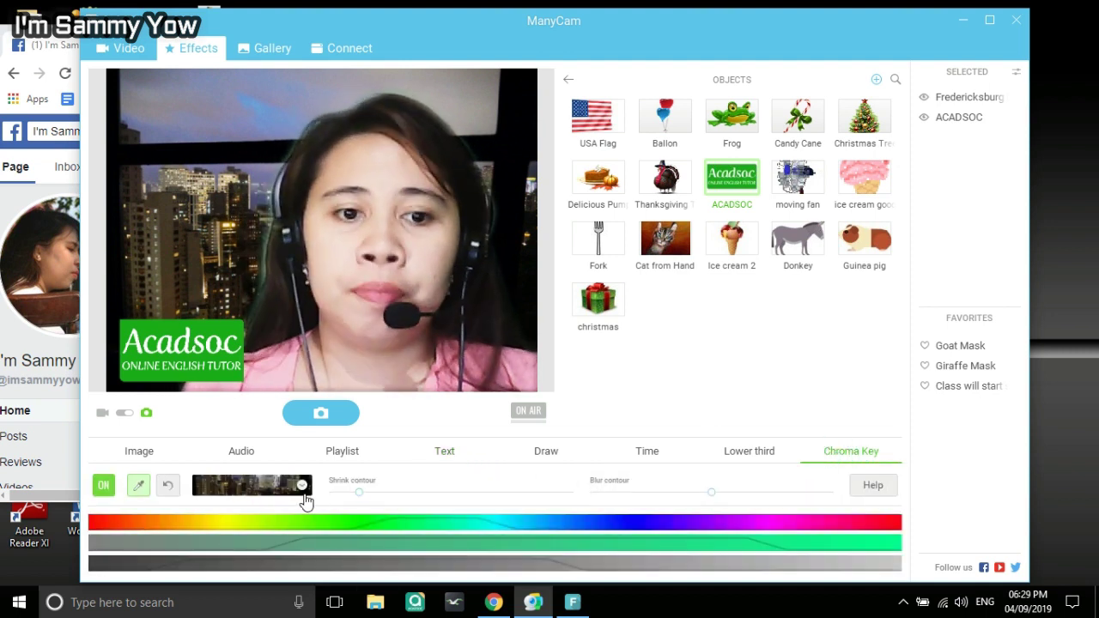
pyautogui.click(103, 490)
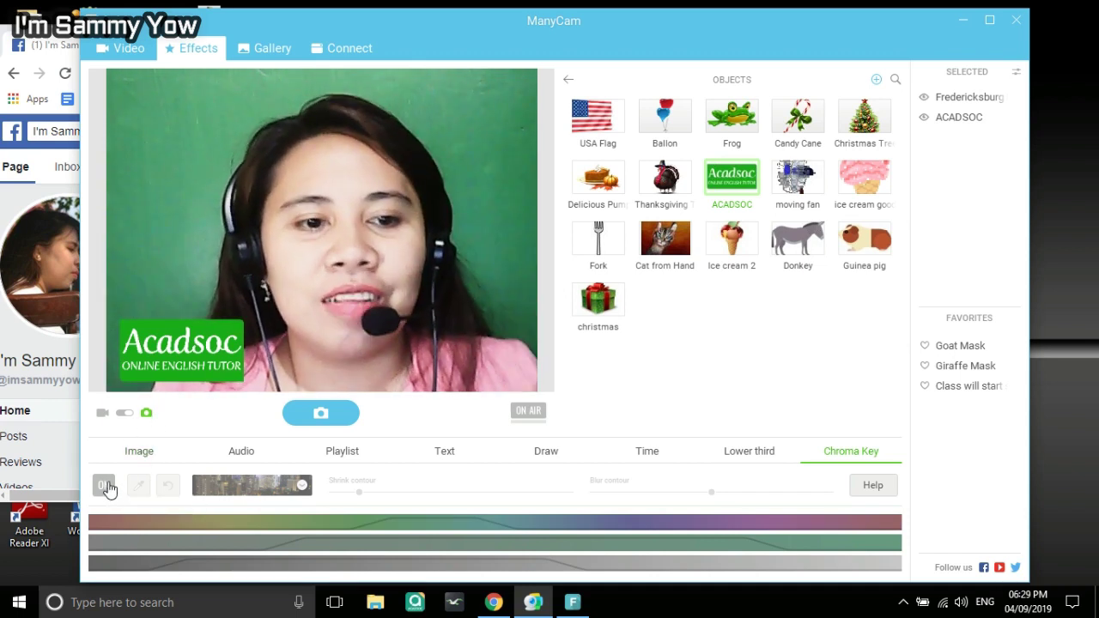
pyautogui.click(104, 486)
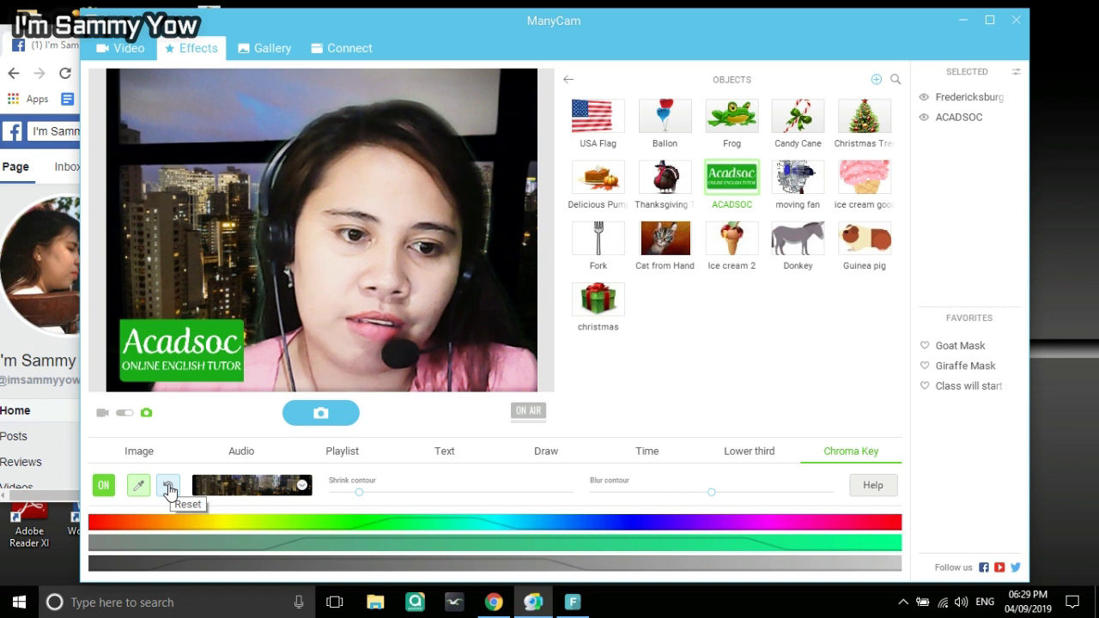
pyautogui.click(169, 488)
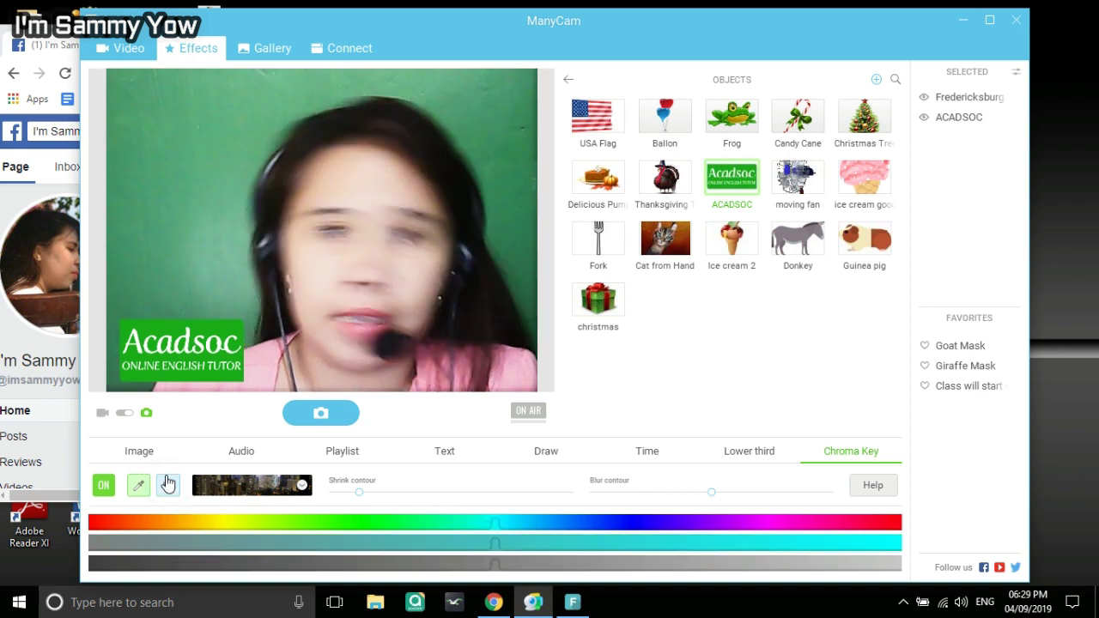
pyautogui.click(301, 485)
pyautogui.click(262, 594)
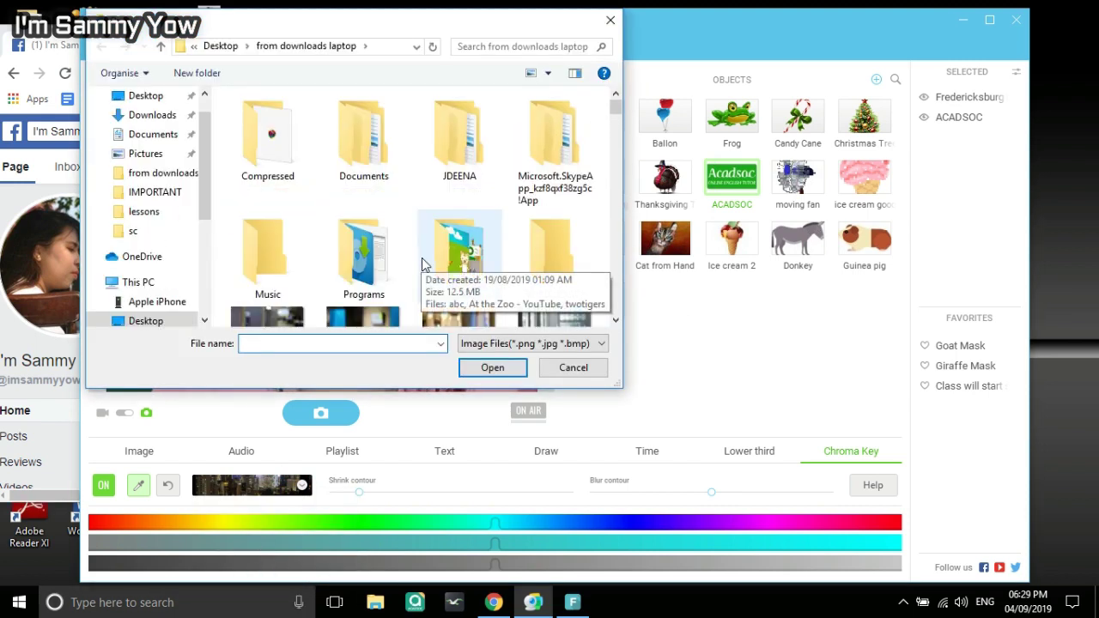
# Load the 'desk' room image as background and sample the green wall as the key colour.
pyautogui.scroll(-3, 421, 265)
pyautogui.scroll(-2, 423, 266)
pyautogui.scroll(-3, 422, 267)
pyautogui.scroll(-3, 423, 267)
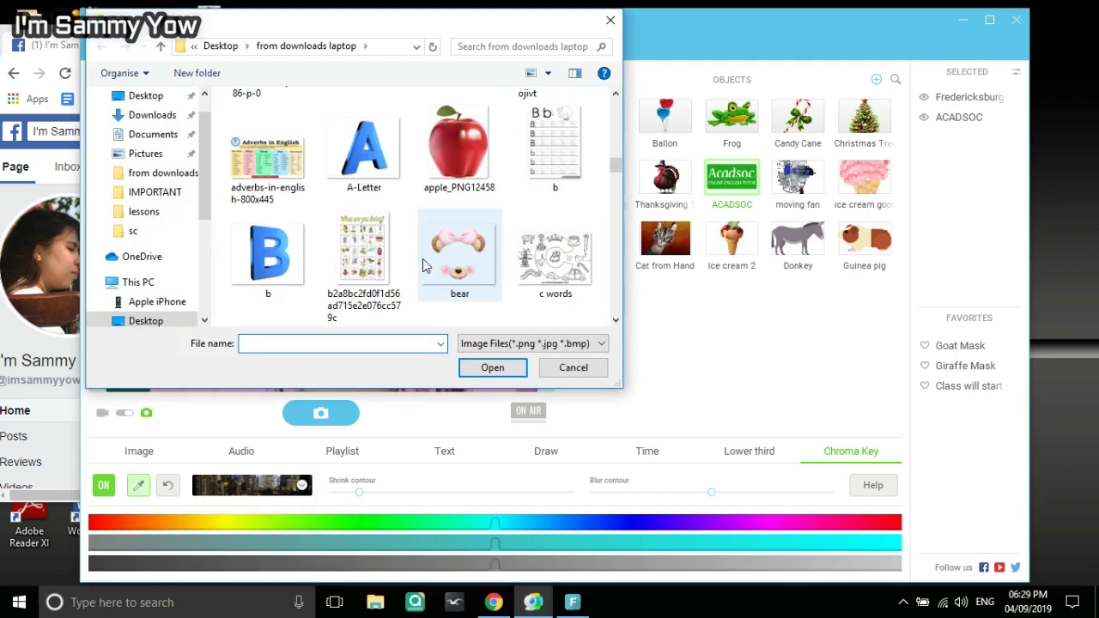
pyautogui.scroll(-3, 423, 266)
pyautogui.scroll(-3, 423, 266)
pyautogui.scroll(-3, 422, 267)
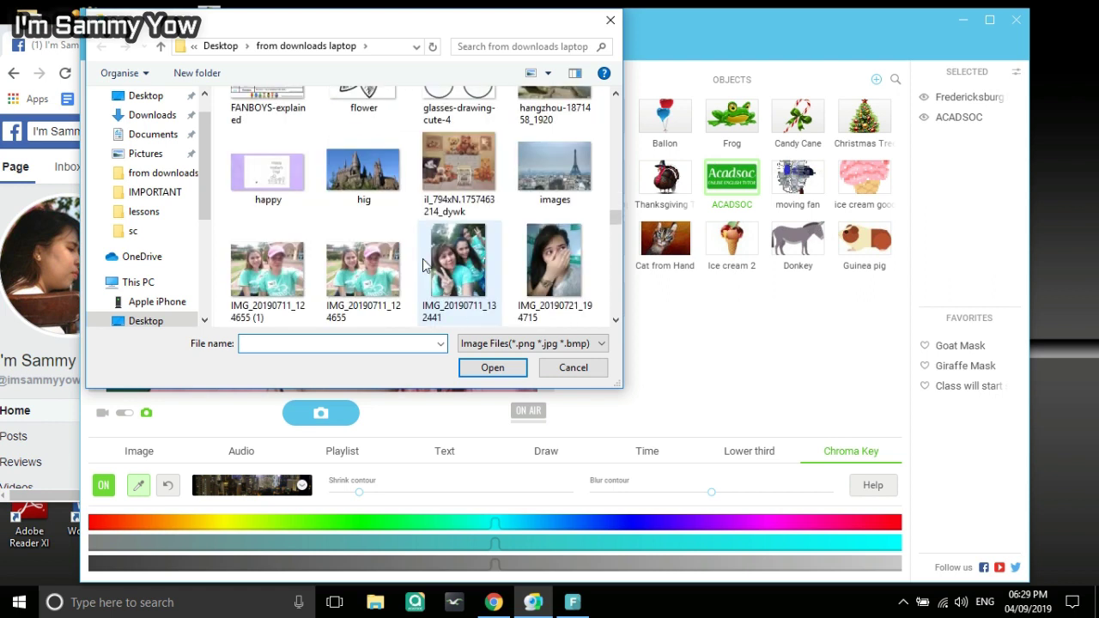
pyautogui.scroll(-3, 423, 266)
pyautogui.scroll(-3, 423, 267)
pyautogui.scroll(-3, 425, 251)
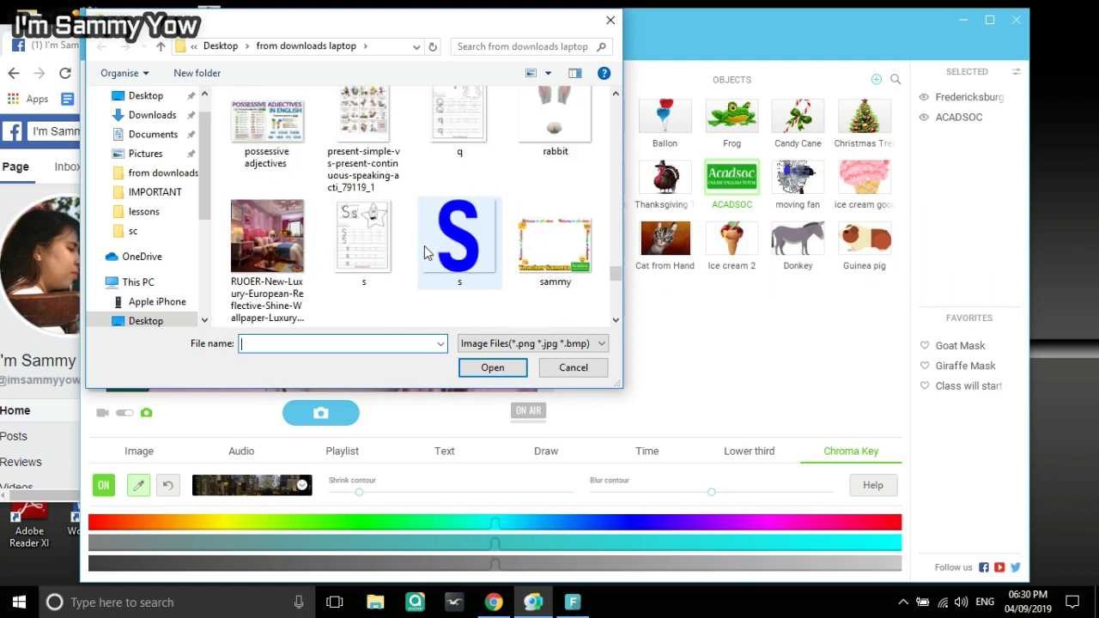
pyautogui.scroll(-3, 425, 250)
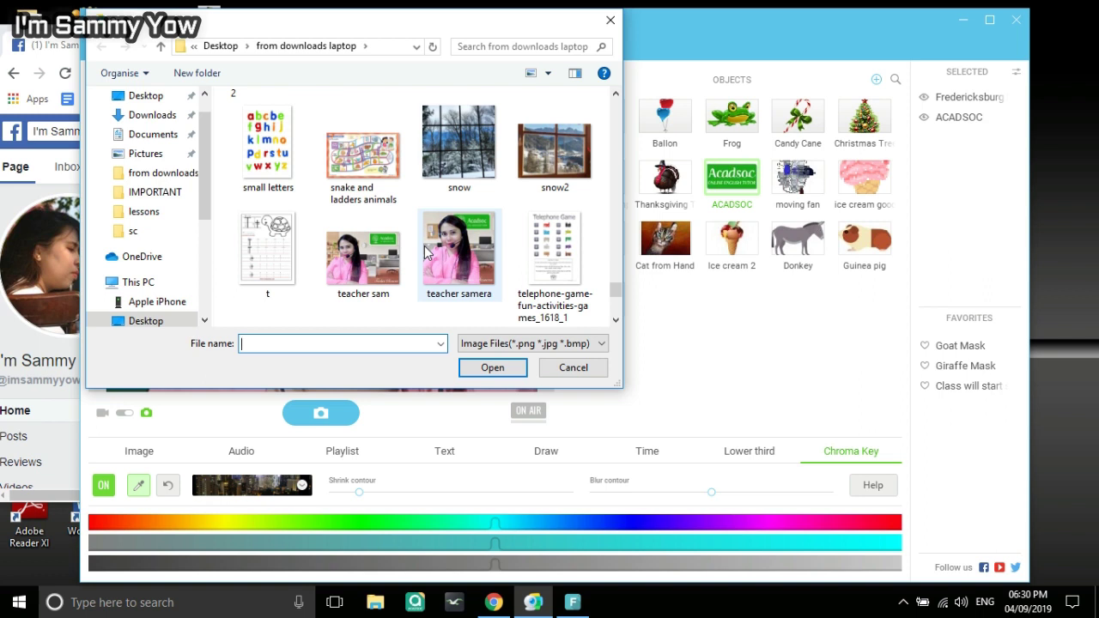
pyautogui.scroll(5, 424, 251)
pyautogui.scroll(5, 424, 251)
pyautogui.scroll(5, 424, 251)
pyautogui.scroll(2, 424, 251)
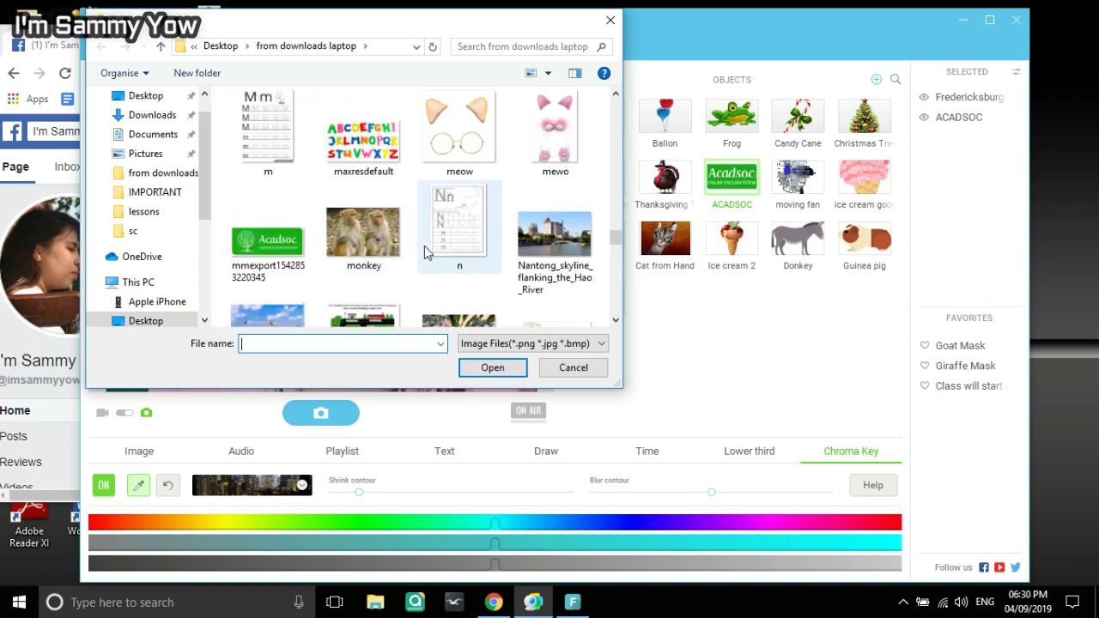
pyautogui.scroll(5, 424, 250)
pyautogui.scroll(5, 424, 250)
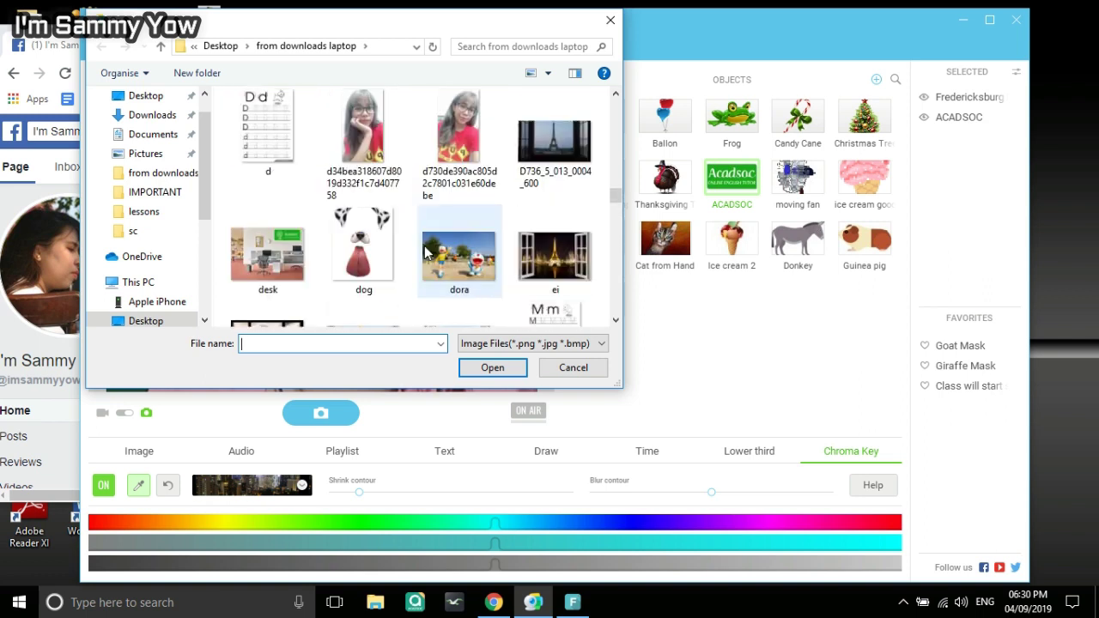
pyautogui.doubleClick(271, 260)
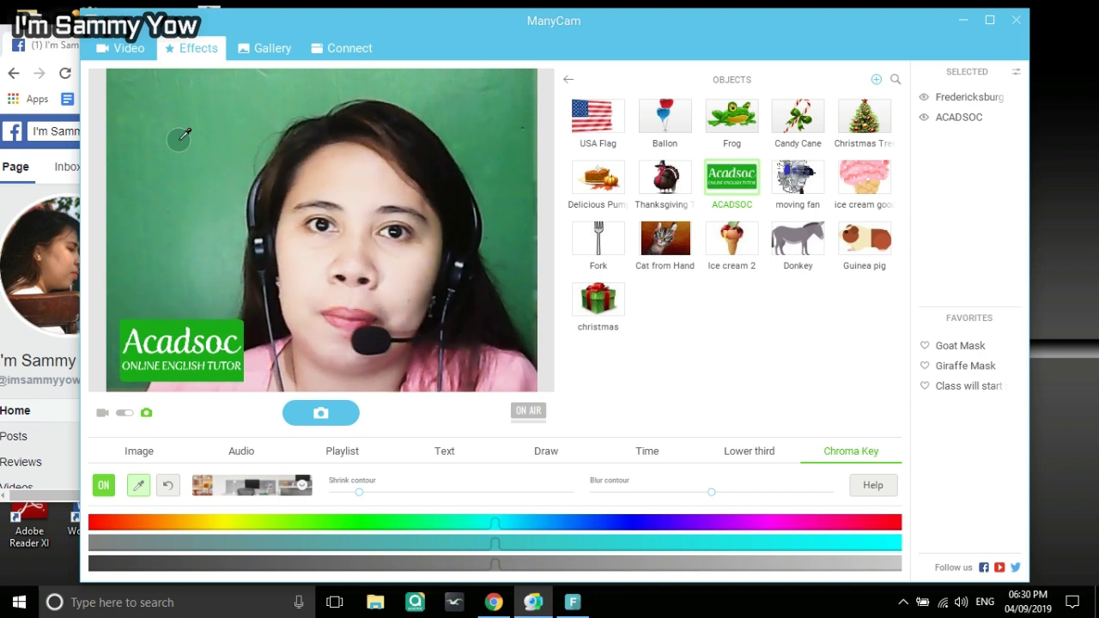
pyautogui.click(185, 128)
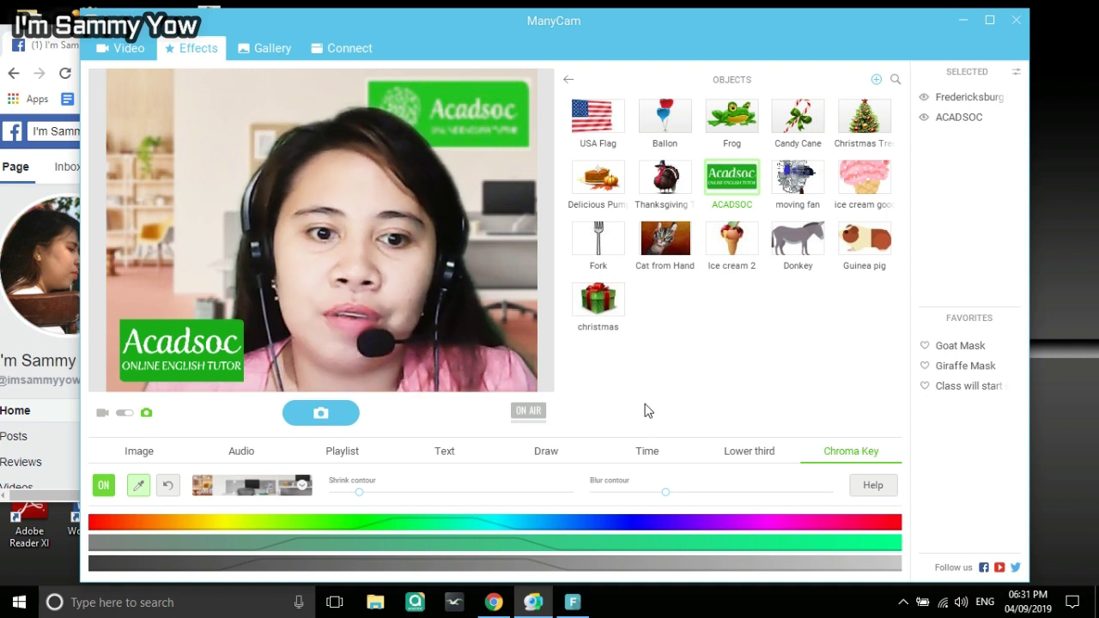
# Swap the chroma-key background to the 'eiffel' Eiffel Tower balcony image.
pyautogui.click(302, 486)
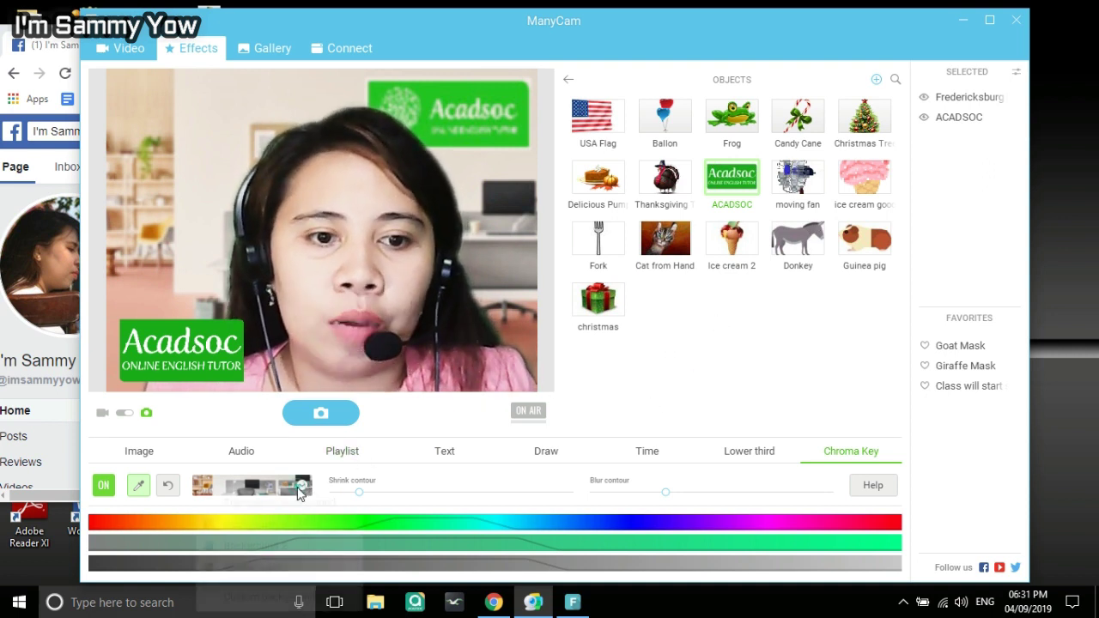
pyautogui.click(274, 596)
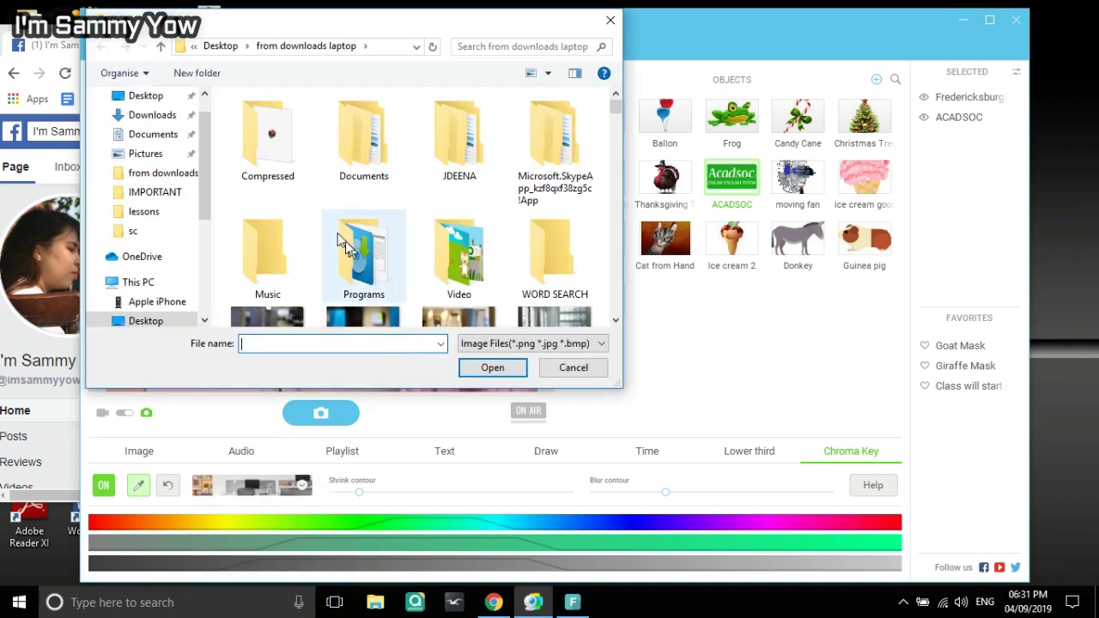
pyautogui.scroll(2, 343, 206)
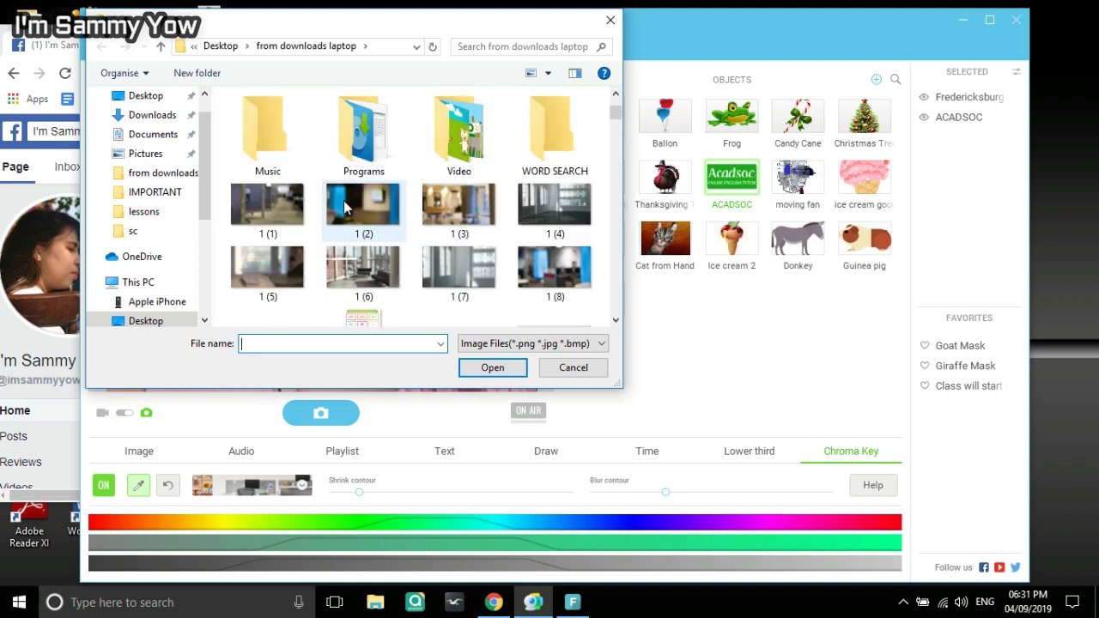
pyautogui.scroll(-2, 343, 200)
pyautogui.scroll(-2, 343, 232)
pyautogui.scroll(-2, 343, 232)
pyautogui.scroll(-2, 343, 232)
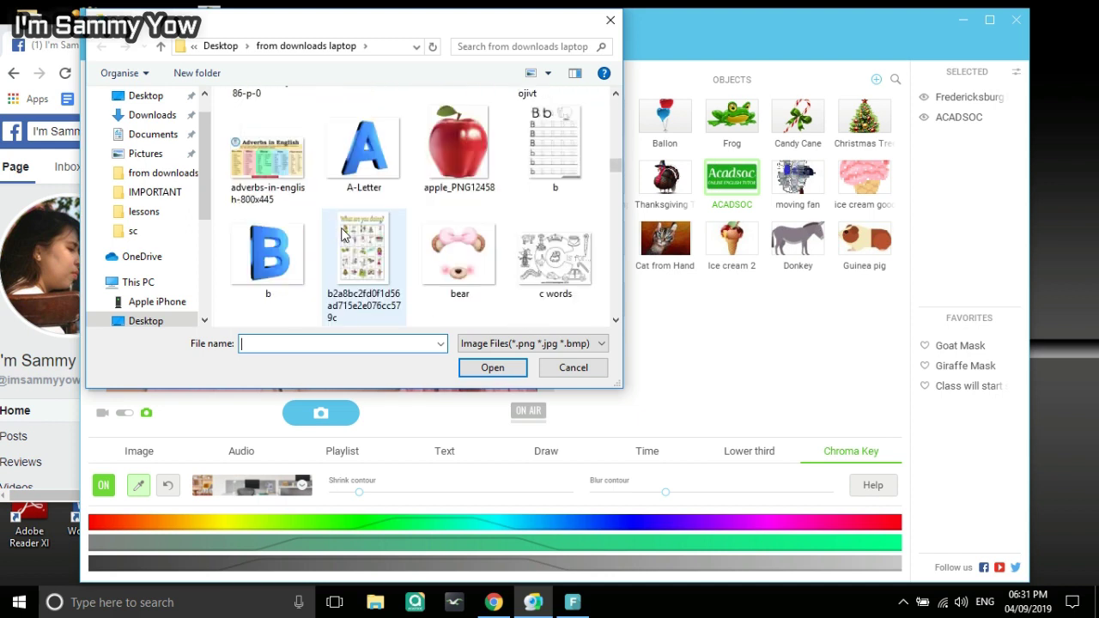
pyautogui.scroll(-3, 342, 234)
pyautogui.scroll(-3, 342, 234)
pyautogui.scroll(-1, 341, 234)
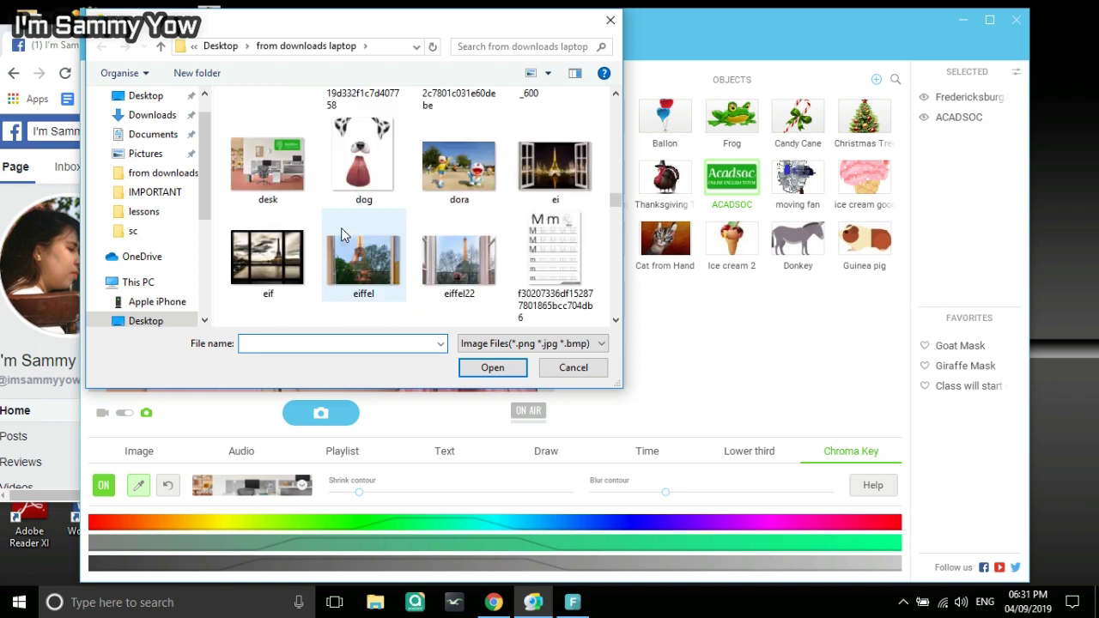
pyautogui.scroll(1, 341, 228)
pyautogui.scroll(-1, 341, 227)
pyautogui.scroll(-1, 341, 228)
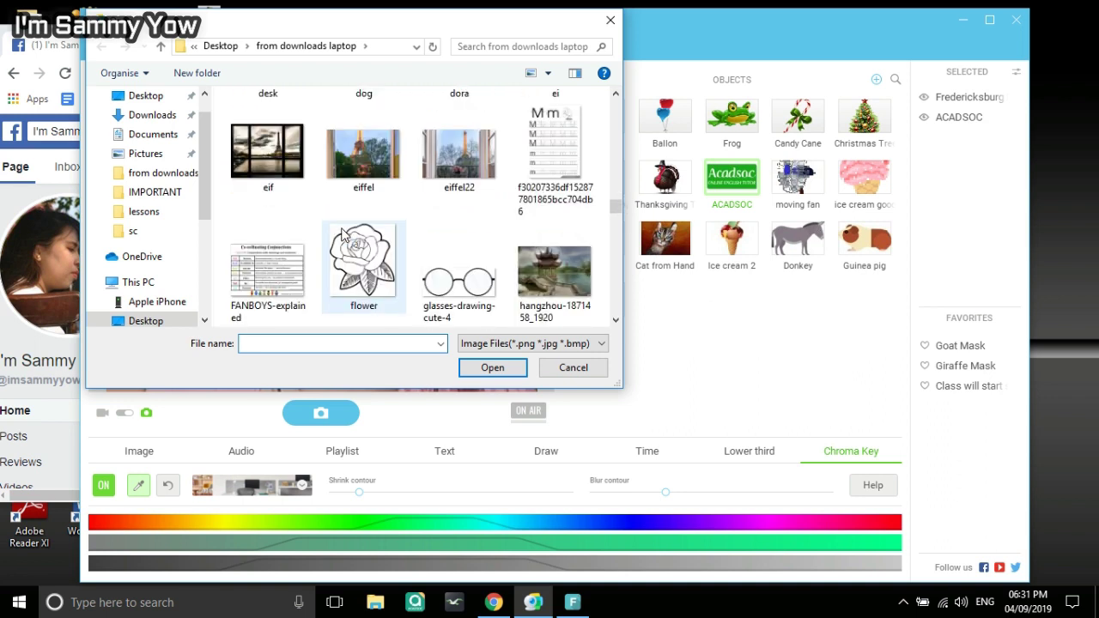
pyautogui.doubleClick(363, 153)
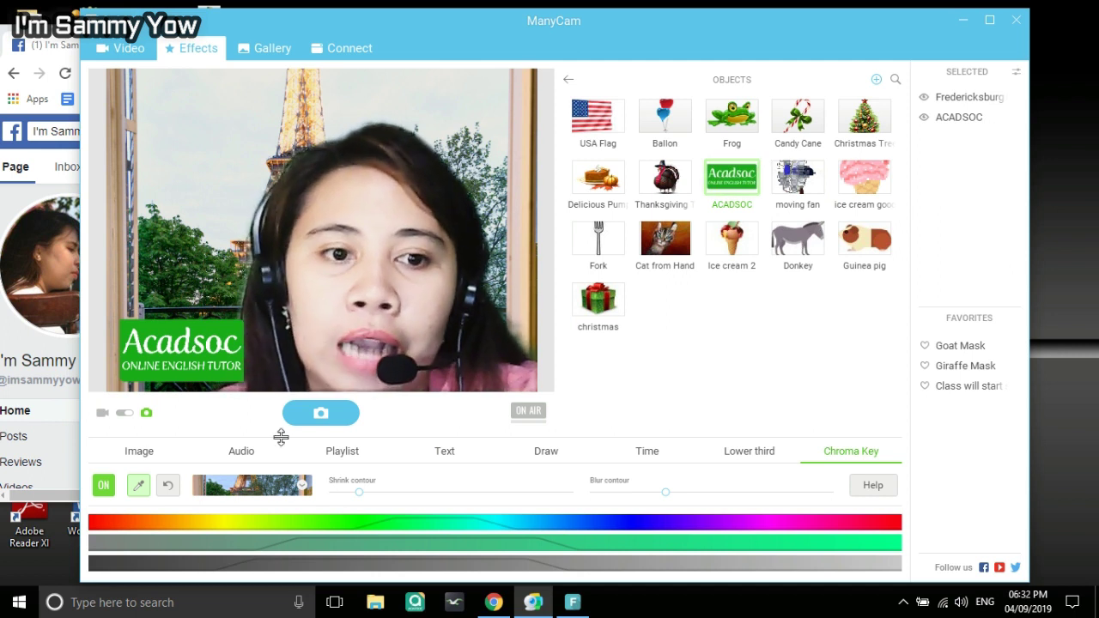
# Move the Acadsoc logo to the lower left of the webcam preview.
pyautogui.click(141, 451)
pyautogui.moveTo(189, 356)
pyautogui.mouseDown()
pyautogui.moveTo(165, 318)
pyautogui.moveTo(165, 381)
pyautogui.mouseUp()
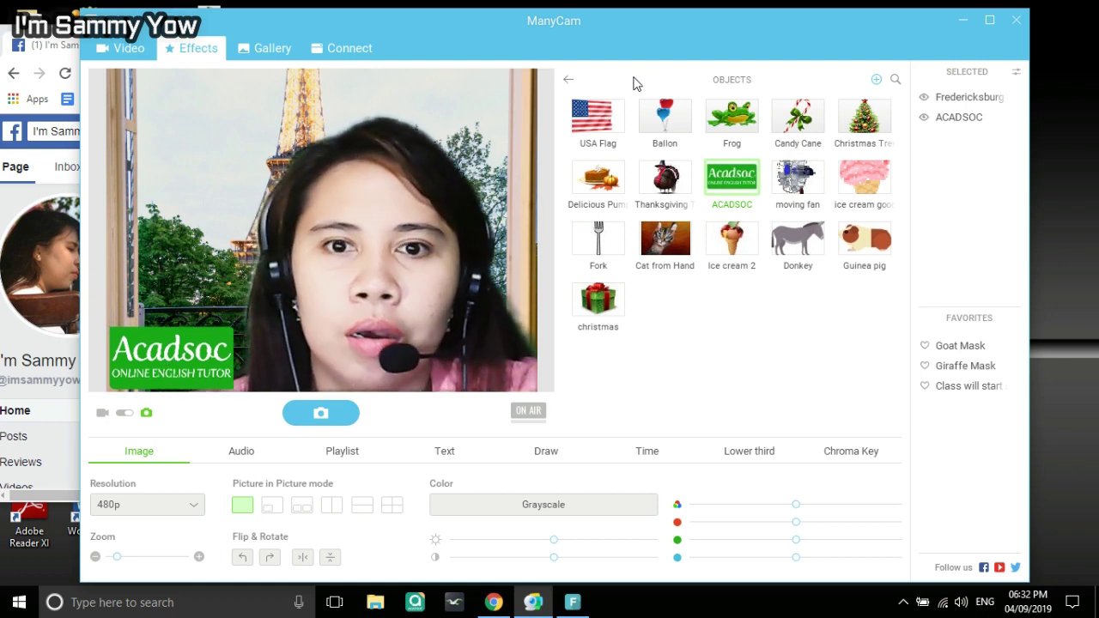
pyautogui.click(835, 453)
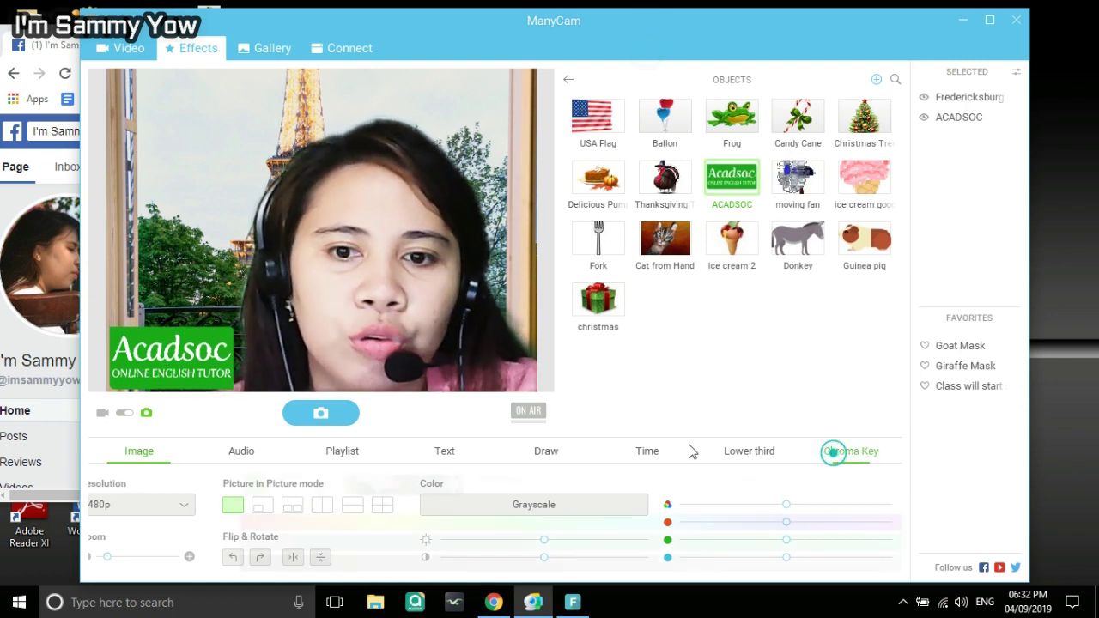
# Replace the Eiffel Tower view with the 'pool' image as the custom chroma-key background.
pyautogui.click(307, 488)
pyautogui.click(283, 591)
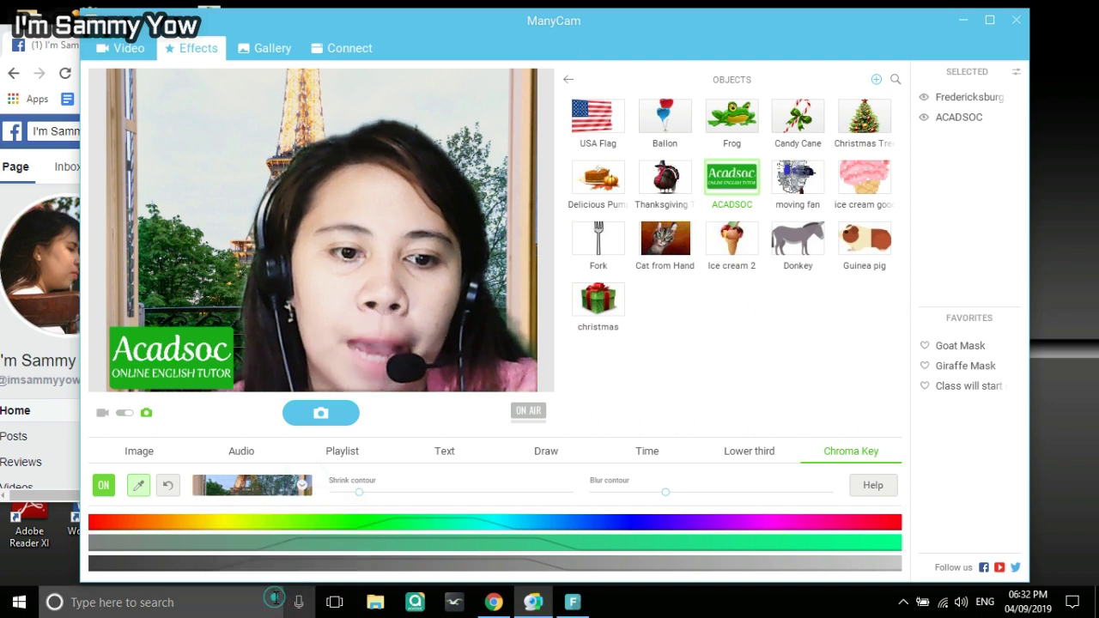
pyautogui.scroll(-3, 453, 221)
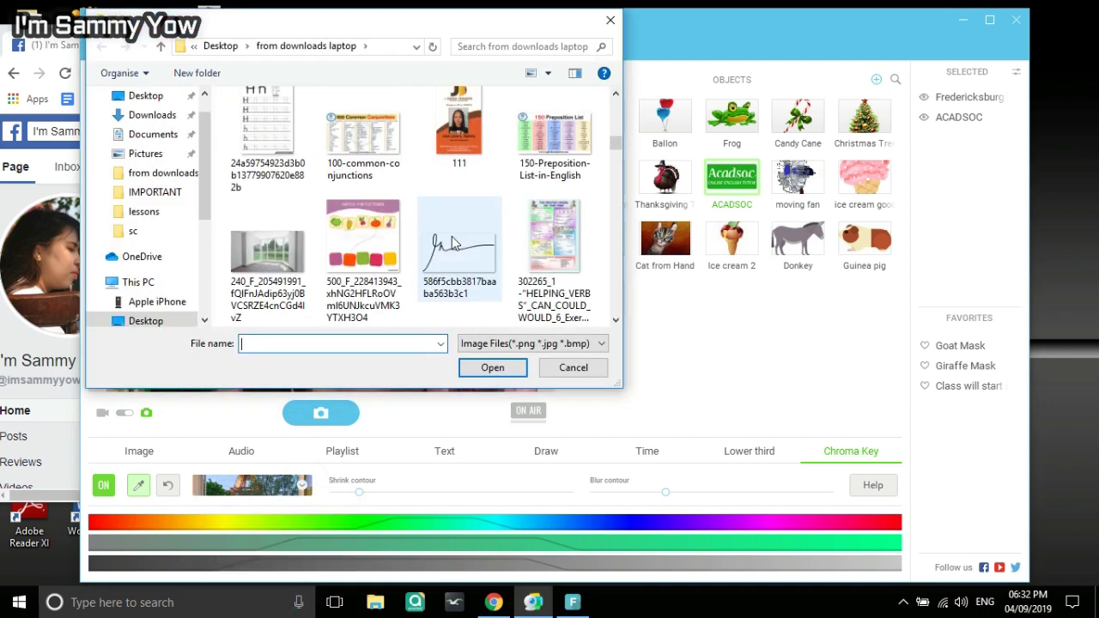
pyautogui.scroll(-3, 446, 249)
pyautogui.scroll(-3, 447, 250)
pyautogui.scroll(-3, 433, 289)
pyautogui.scroll(-3, 434, 289)
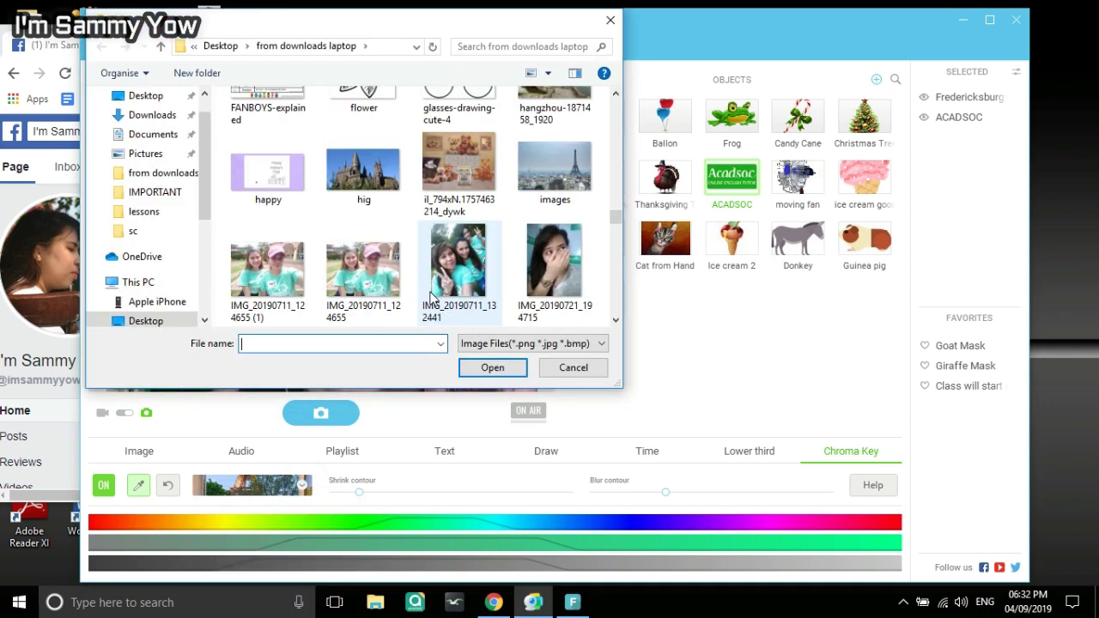
pyautogui.scroll(-3, 434, 288)
pyautogui.scroll(-3, 432, 292)
pyautogui.scroll(-3, 432, 292)
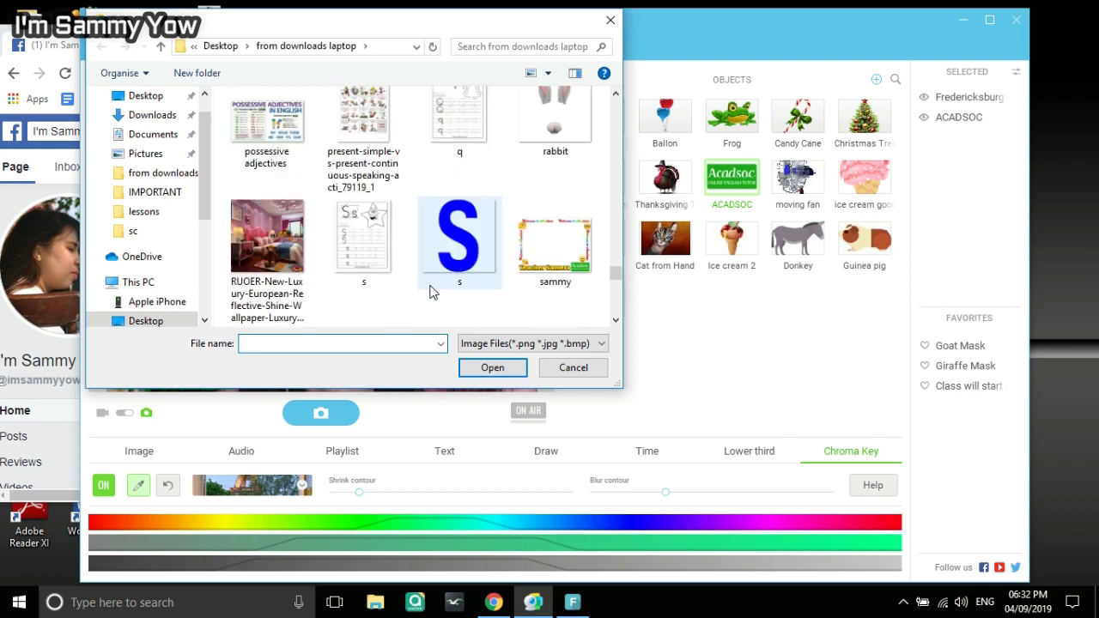
pyautogui.scroll(3, 432, 292)
pyautogui.click(554, 270)
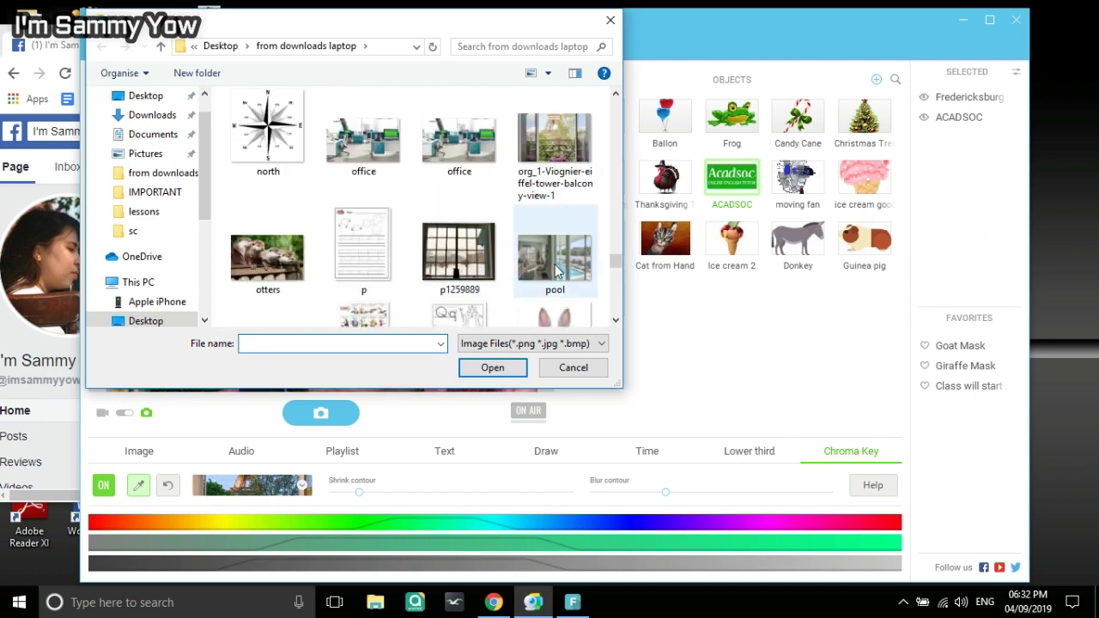
pyautogui.doubleClick(554, 270)
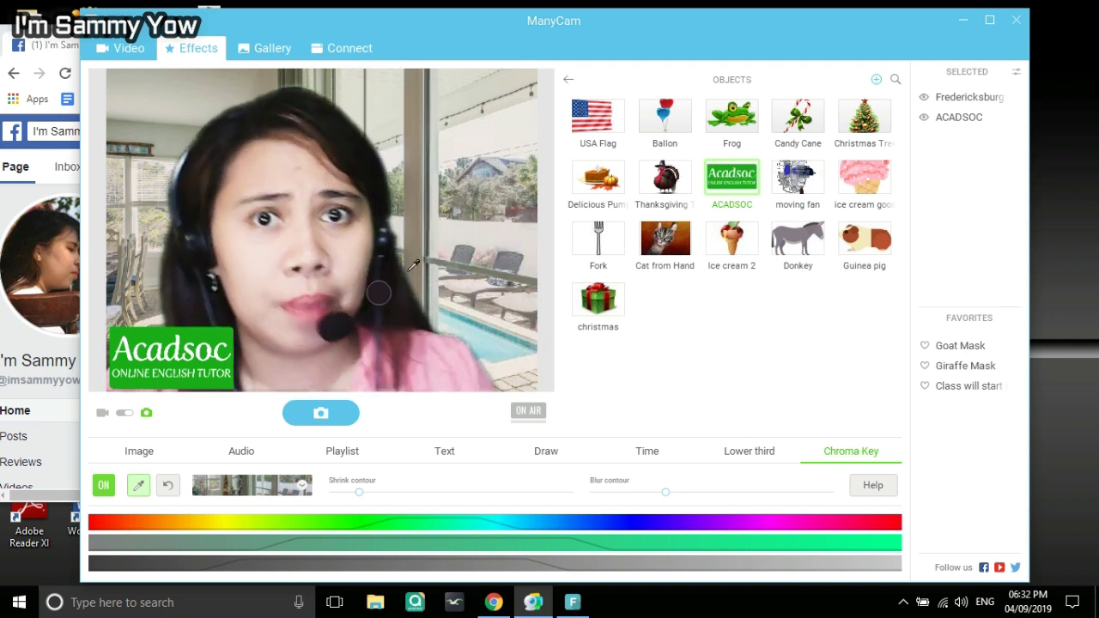
pyautogui.moveTo(556, 22); pyautogui.dragTo(599, 202)
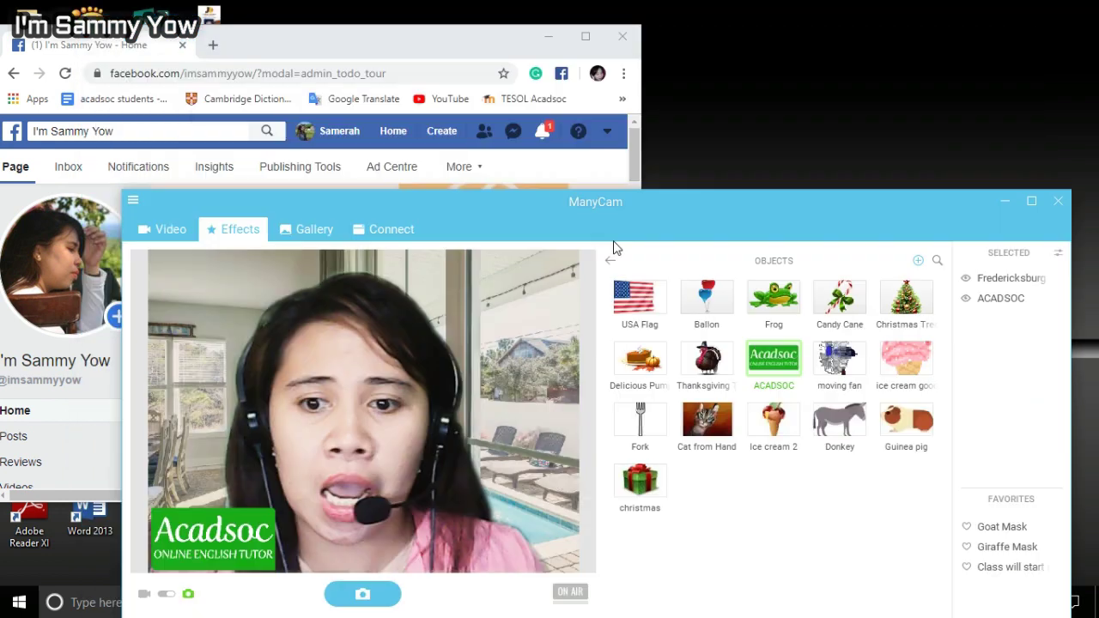
pyautogui.moveTo(614, 248); pyautogui.dragTo(431, 50)
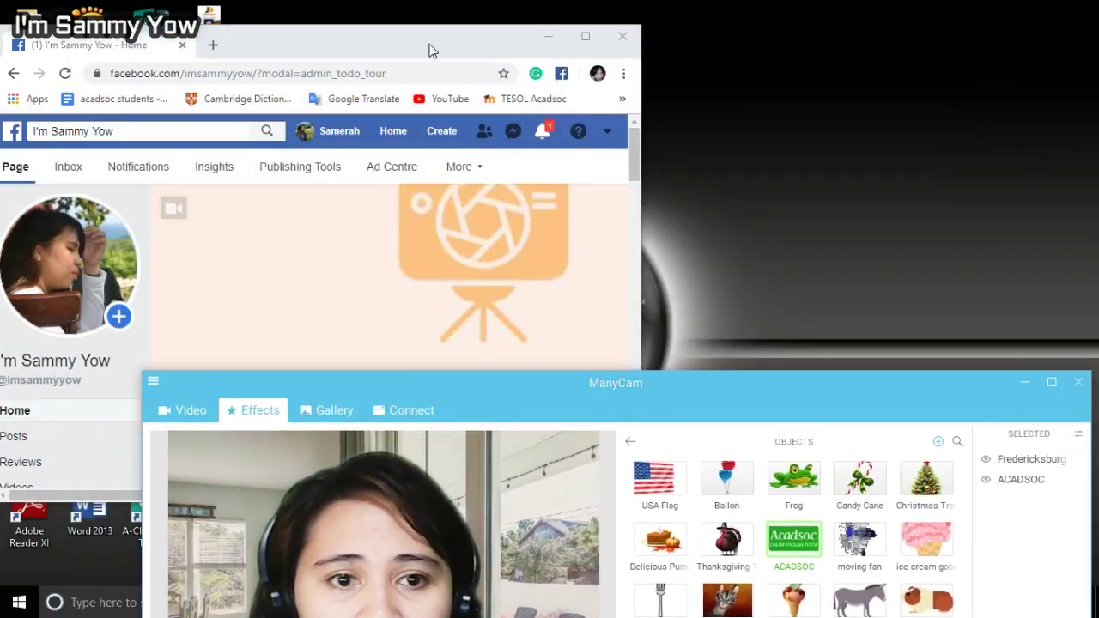
pyautogui.doubleClick(370, 34)
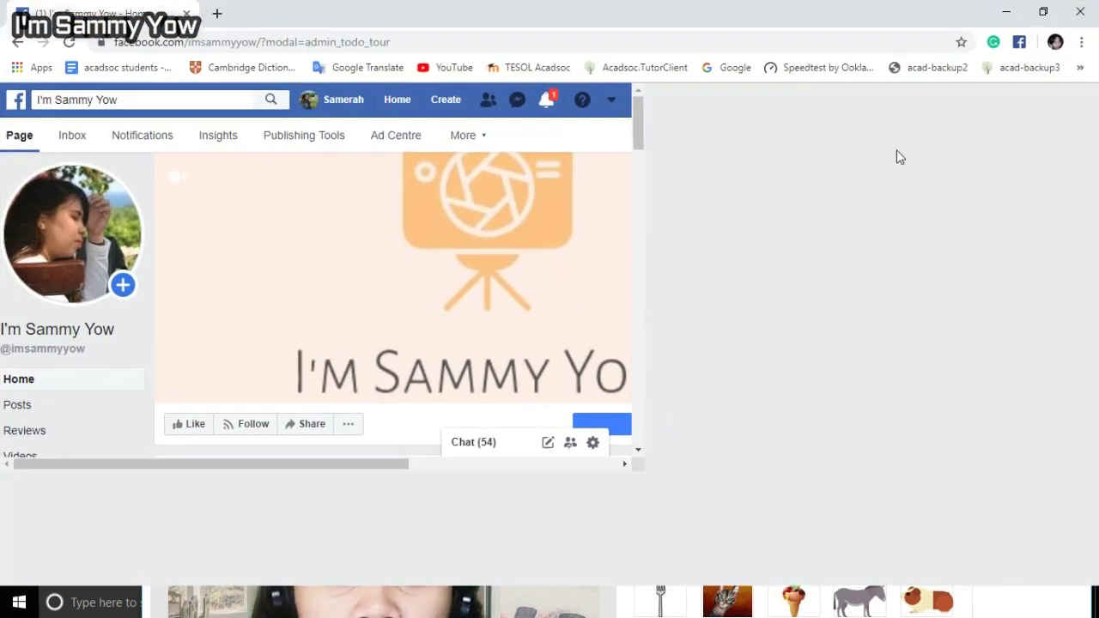
pyautogui.doubleClick(1005, 23)
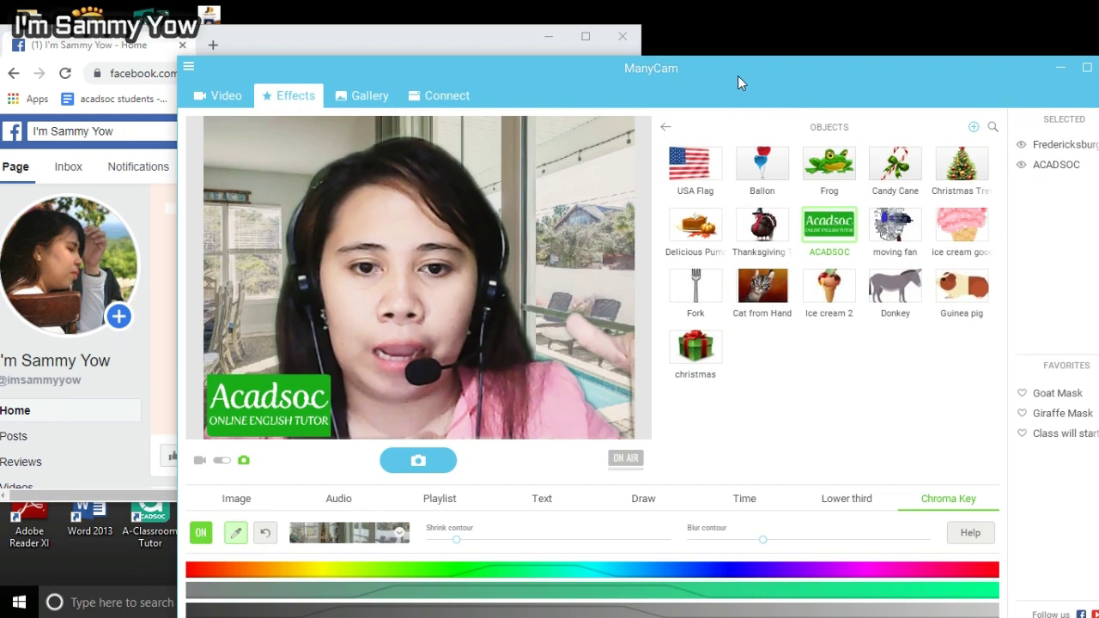
pyautogui.moveTo(640, 391); pyautogui.dragTo(688, 61)
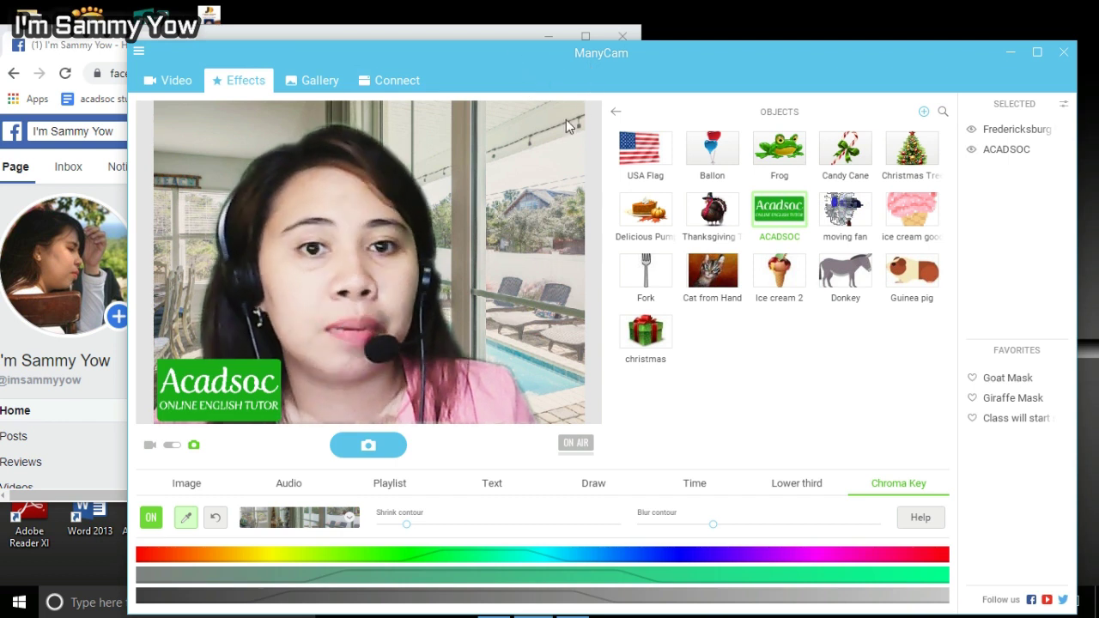
pyautogui.moveTo(383, 36); pyautogui.dragTo(457, 36)
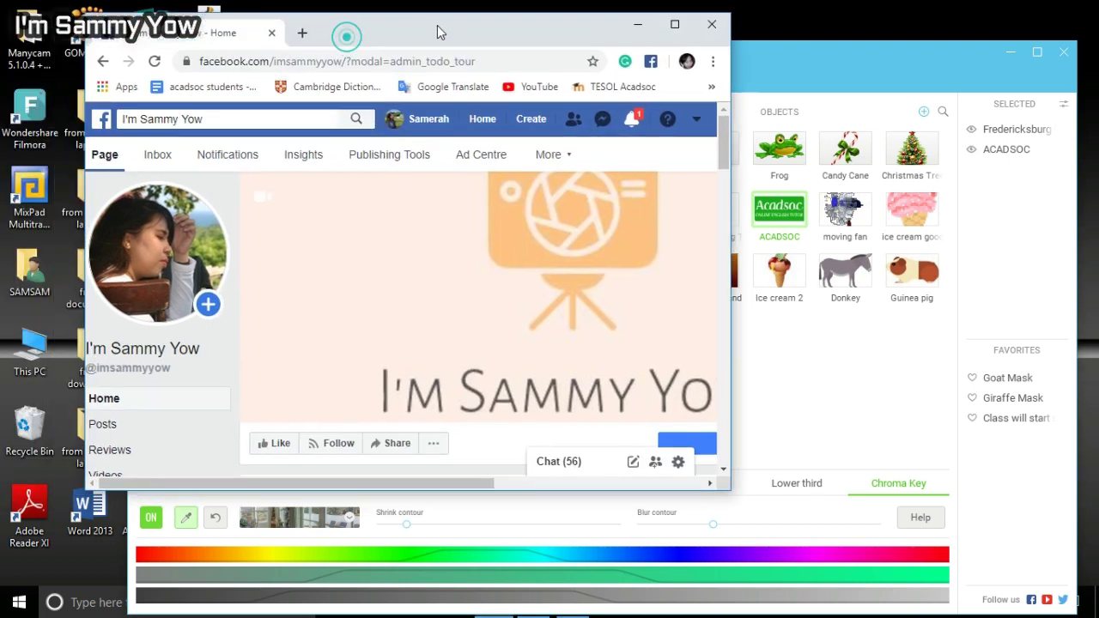
pyautogui.moveTo(69, 211); pyautogui.dragTo(51, 217)
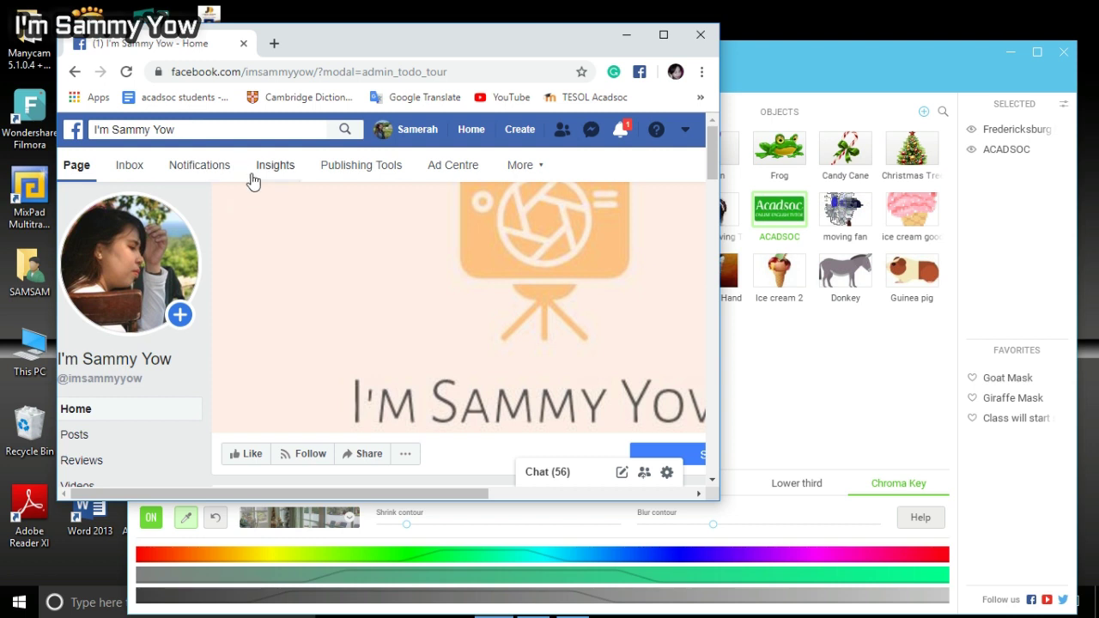
pyautogui.scroll(-4, 289, 206)
pyautogui.scroll(4, 294, 218)
pyautogui.scroll(-3, 297, 225)
pyautogui.scroll(-3, 298, 226)
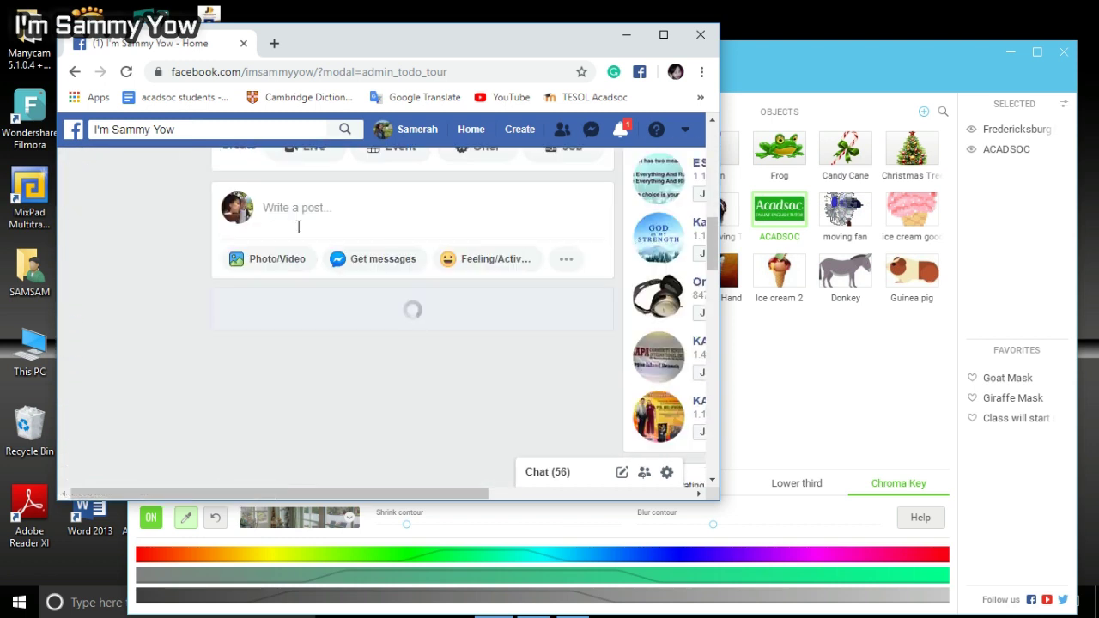
pyautogui.scroll(-3, 292, 209)
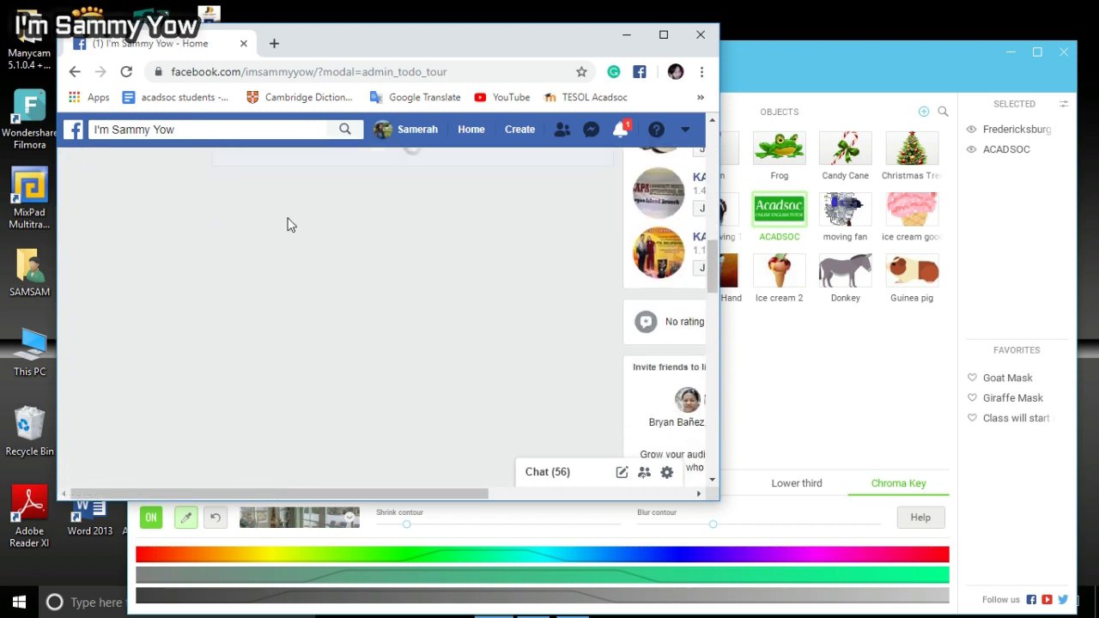
pyautogui.scroll(3, 287, 223)
pyautogui.scroll(2, 287, 238)
pyautogui.scroll(5, 286, 237)
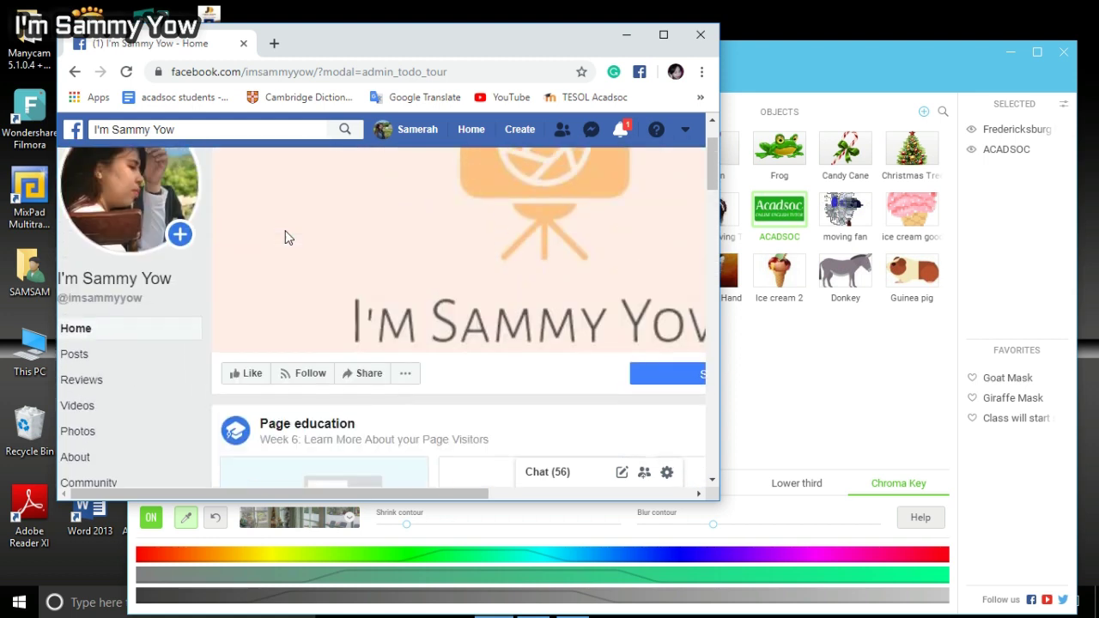
pyautogui.scroll(-3, 284, 238)
pyautogui.scroll(-4, 283, 232)
pyautogui.scroll(-3, 284, 229)
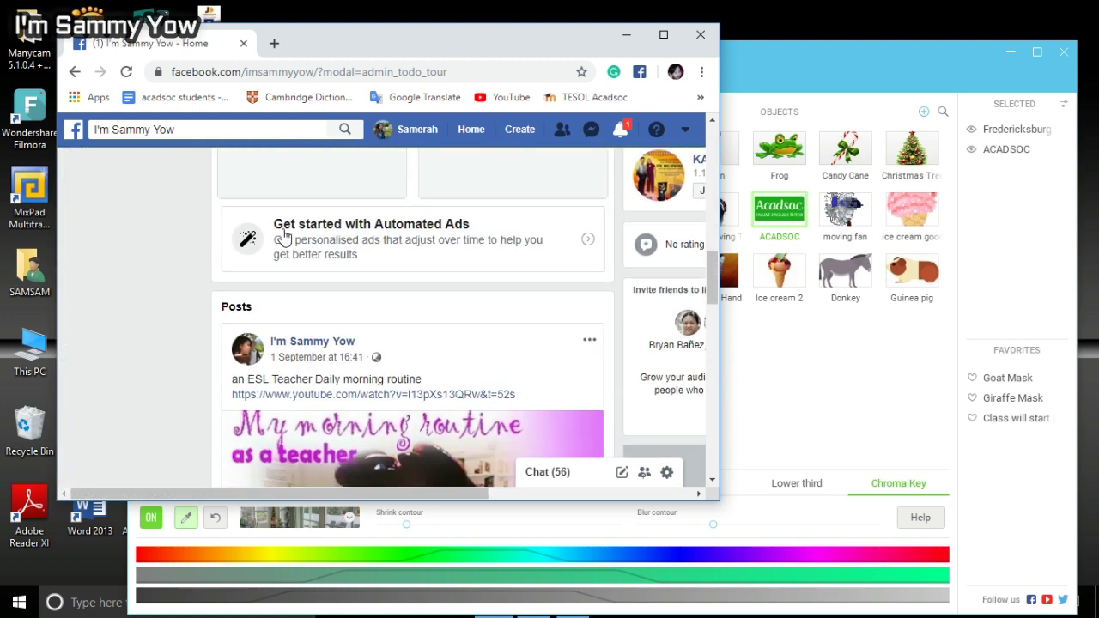
pyautogui.click(799, 100)
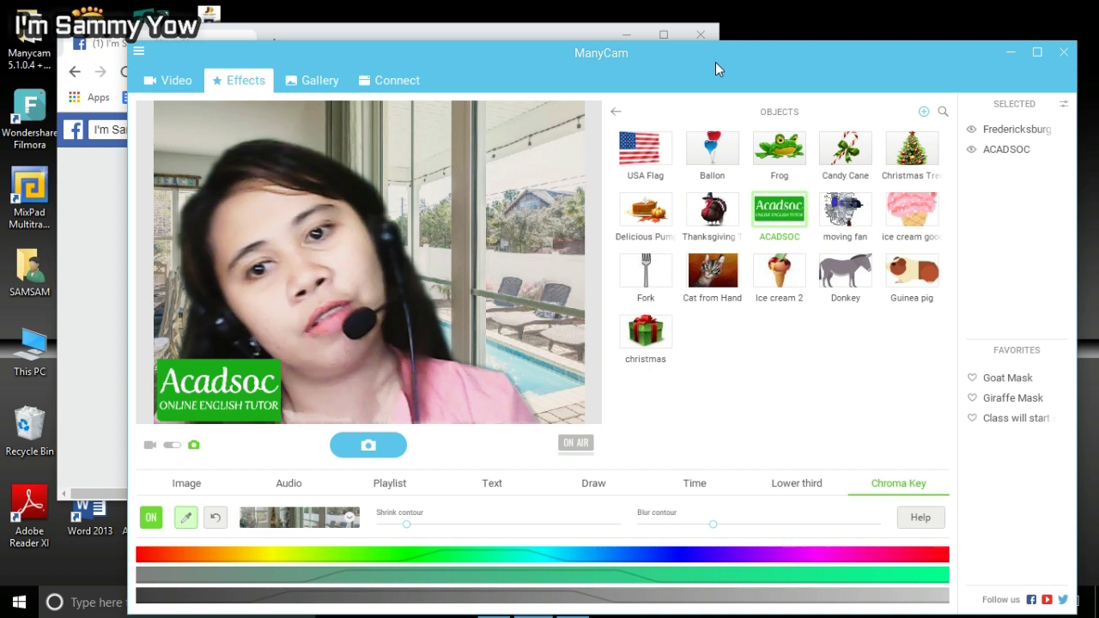